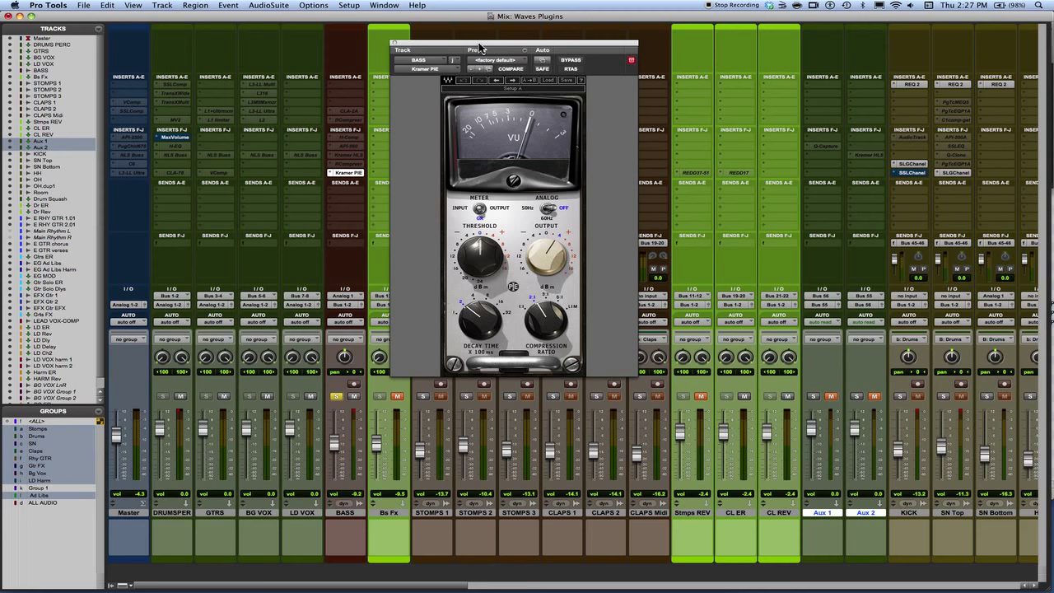
# - Reposition the Kramer PIE plug-in window and raise the BASS track's volume fader to -1.2 dB
pyautogui.moveTo(479, 47); pyautogui.dragTo(487, 43)
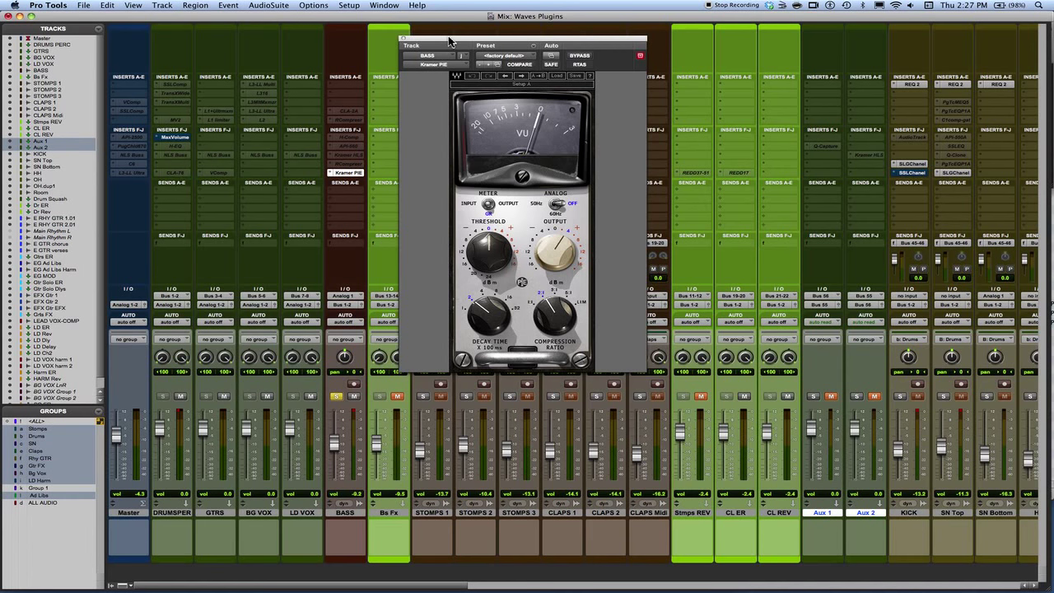
pyautogui.moveTo(447, 39); pyautogui.dragTo(463, 35)
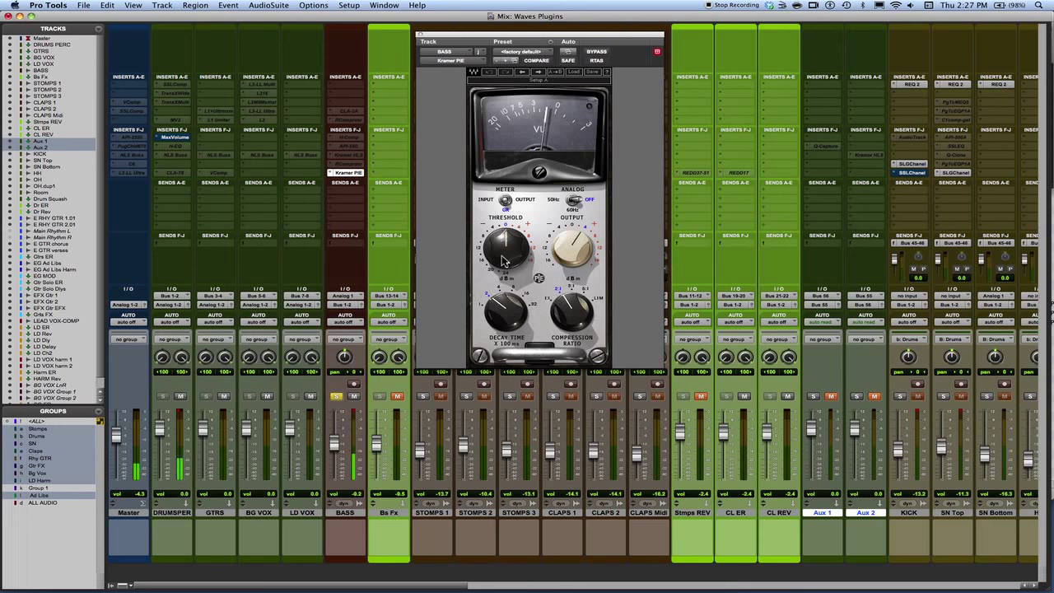
pyautogui.moveTo(335, 442); pyautogui.dragTo(354, 416)
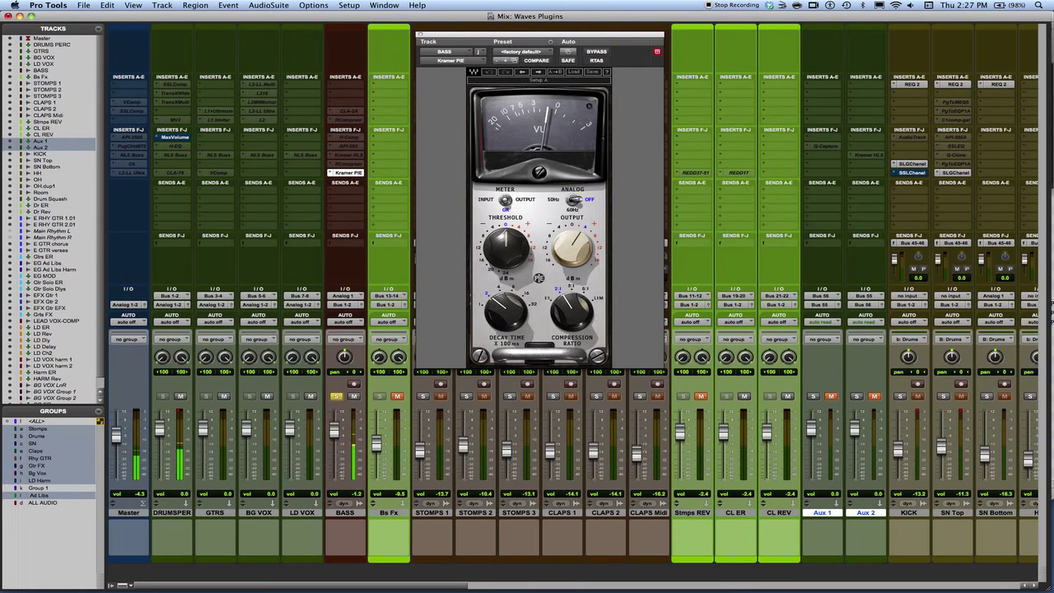
# - Raise the compressor threshold to about +4 and trim the output slightly, comparing the bass against bypass after each change
pyautogui.moveTo(505, 247)
pyautogui.mouseDown()
pyautogui.moveTo(505, 229)
pyautogui.moveTo(501, 278)
pyautogui.moveTo(506, 238)
pyautogui.mouseUp()
pyautogui.click(596, 52)
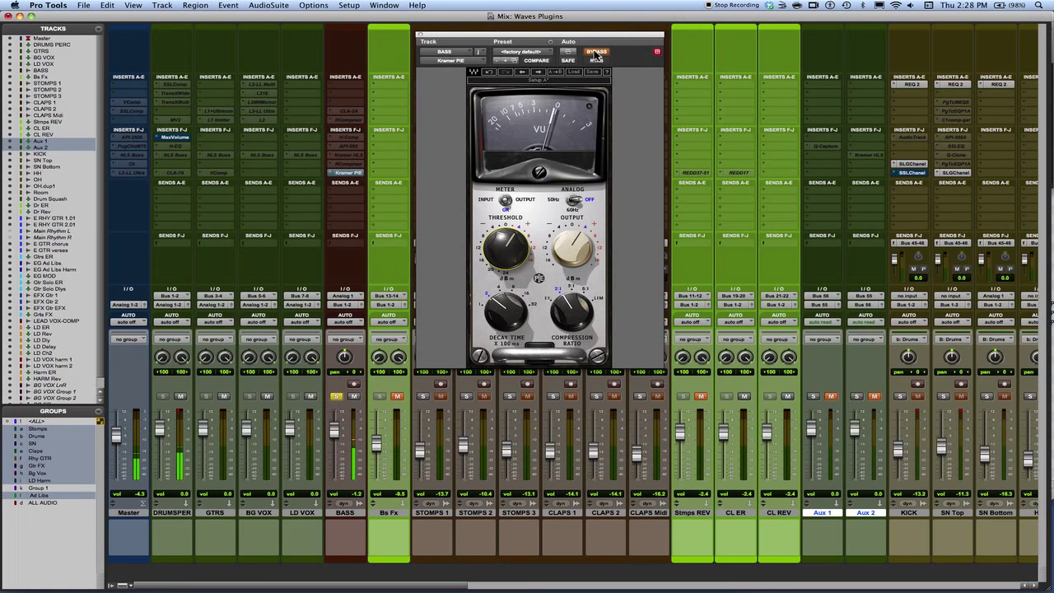
pyautogui.click(596, 52)
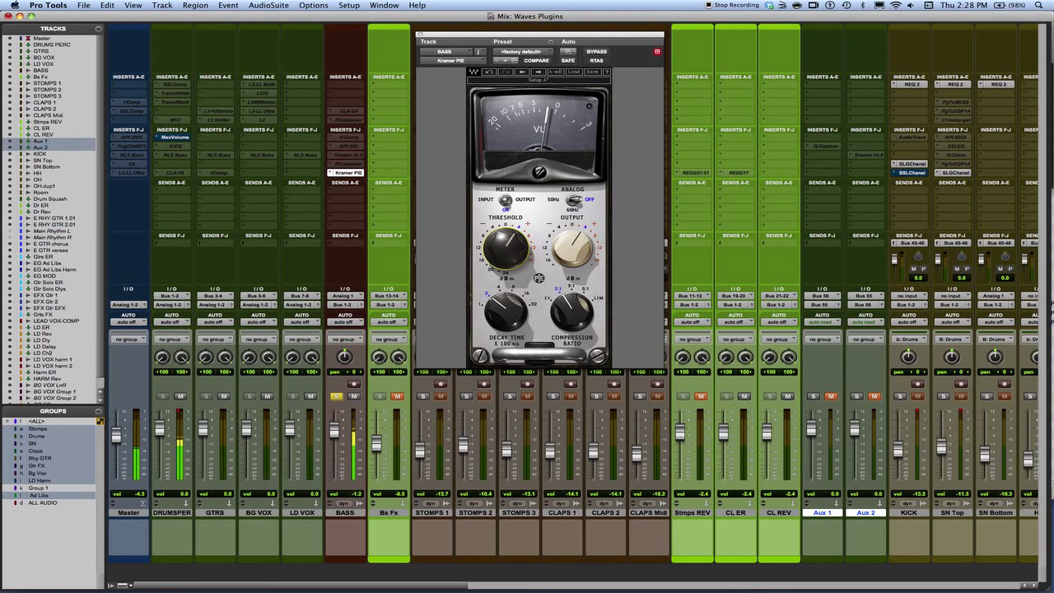
pyautogui.moveTo(574, 251); pyautogui.dragTo(567, 255)
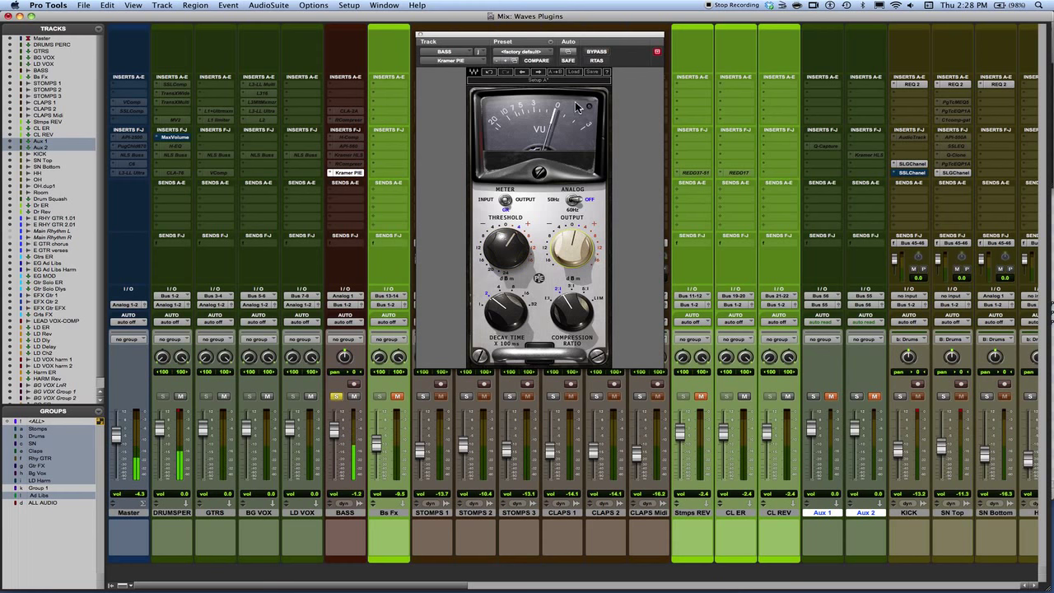
pyautogui.click(597, 52)
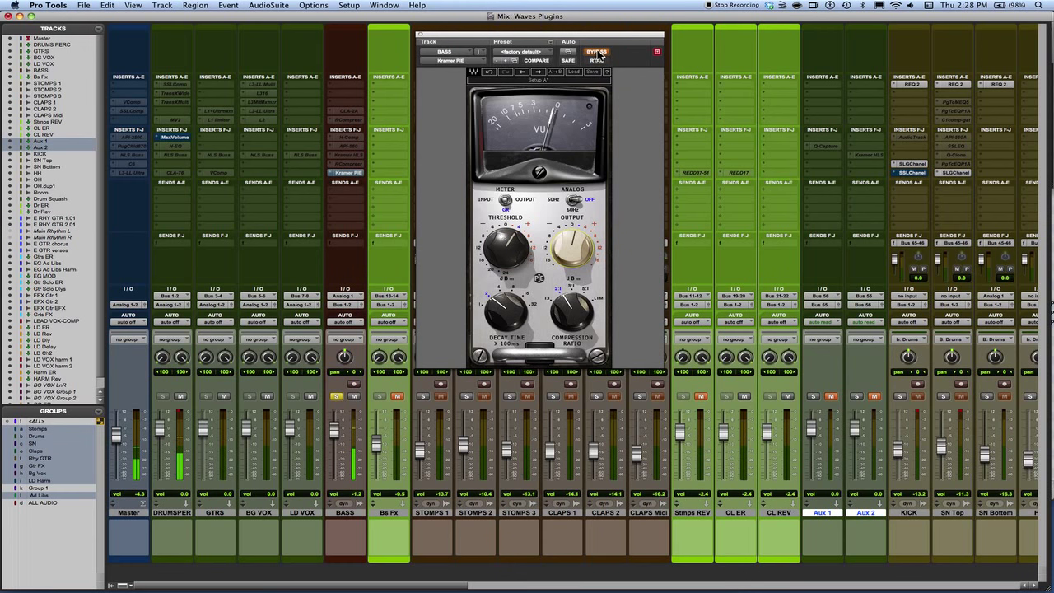
pyautogui.click(597, 52)
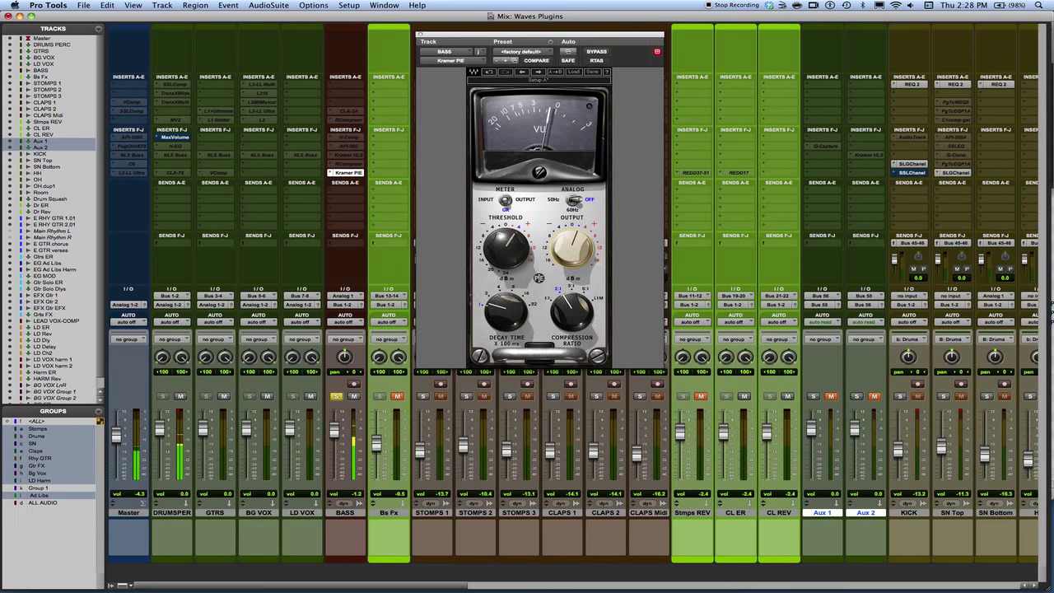
# - Rework the compressor's threshold around a 2:1 compression ratio and compare the bass with the plug-in bypassed and active
pyautogui.click(511, 253)
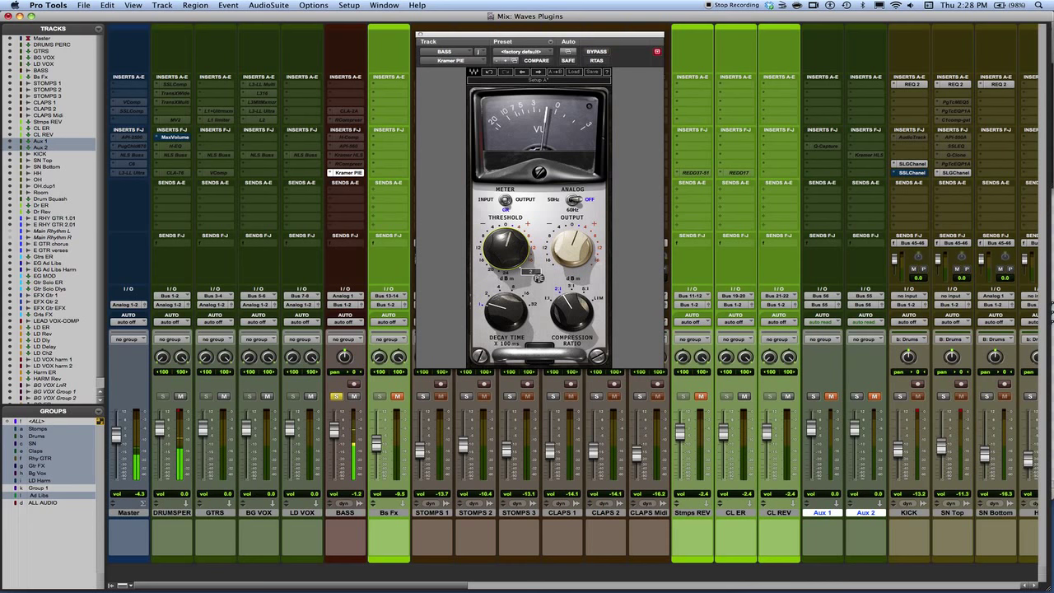
pyautogui.moveTo(509, 250)
pyautogui.mouseDown()
pyautogui.moveTo(506, 269)
pyautogui.moveTo(503, 253)
pyautogui.mouseUp()
pyautogui.moveTo(550, 303)
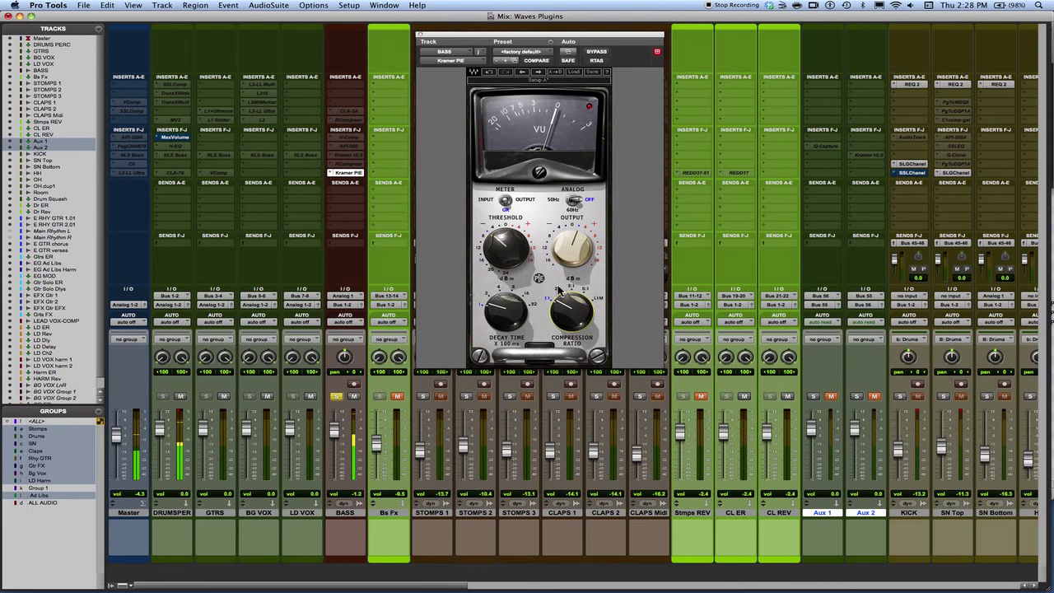
pyautogui.moveTo(559, 290); pyautogui.dragTo(559, 283)
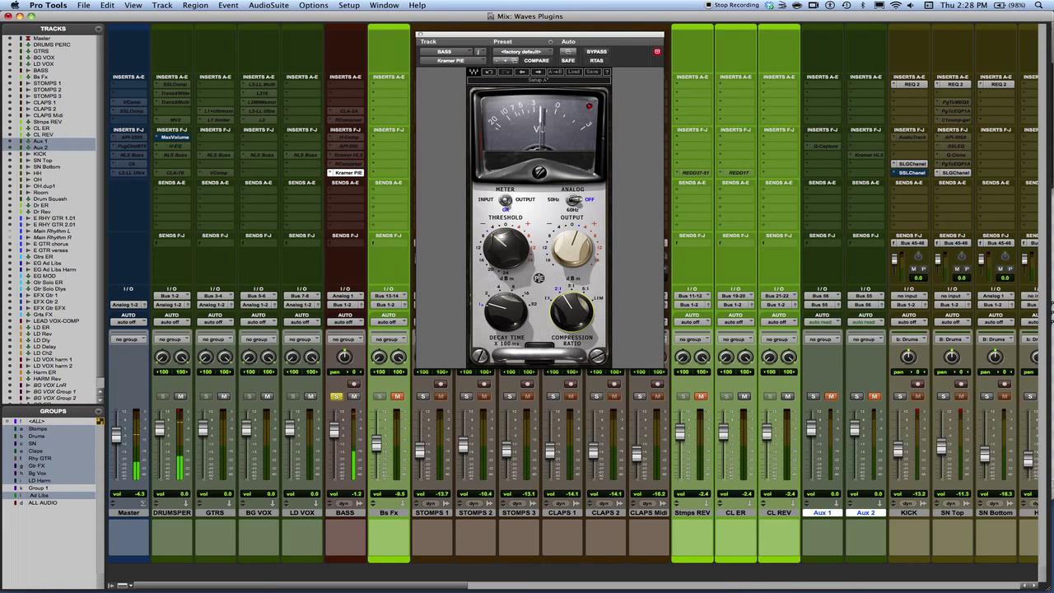
pyautogui.moveTo(494, 257); pyautogui.dragTo(494, 244)
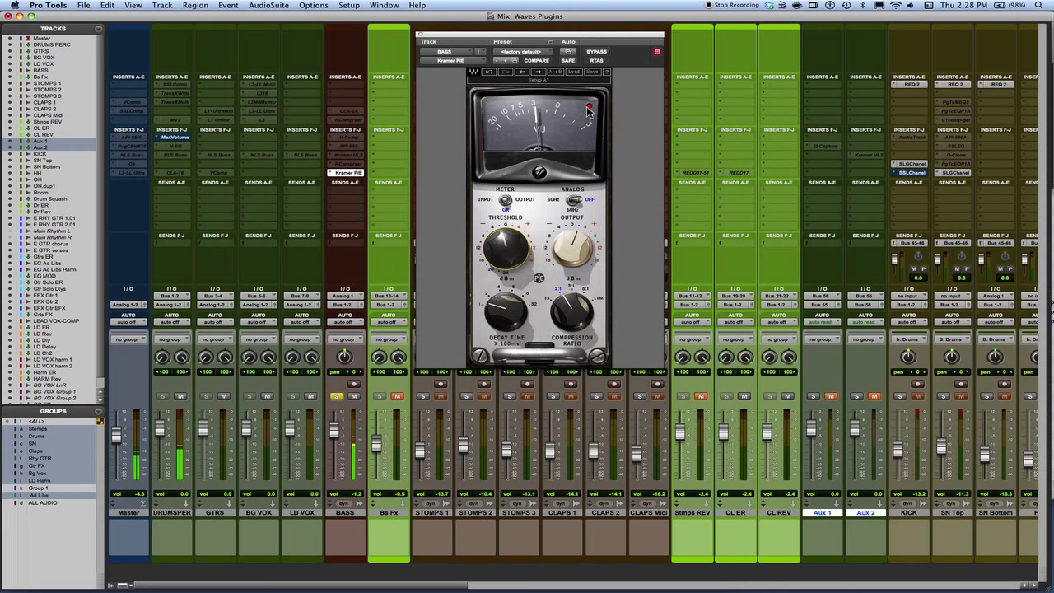
pyautogui.click(597, 52)
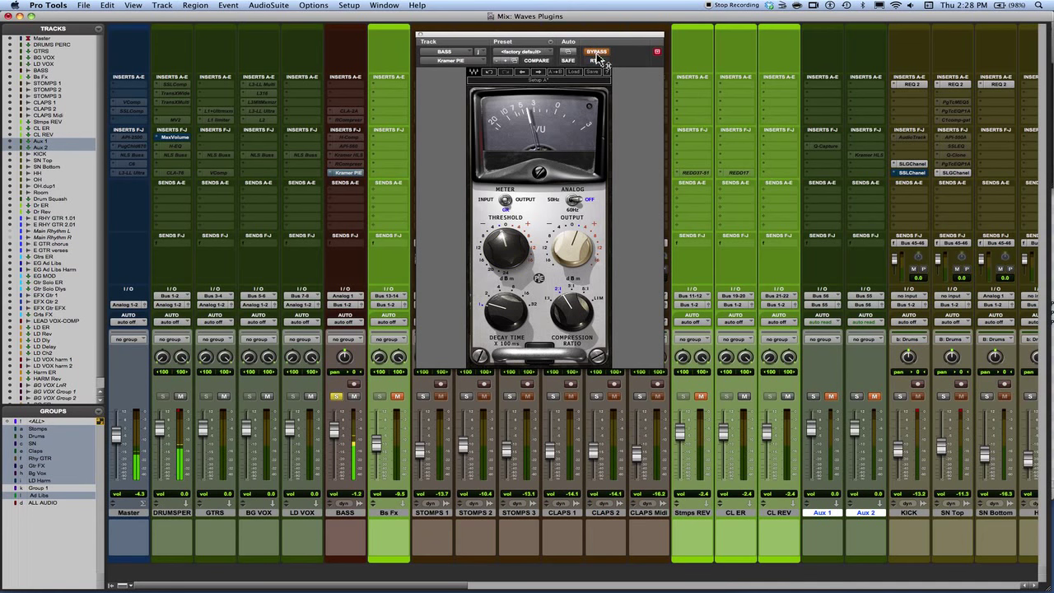
pyautogui.click(597, 54)
# - Set the compression ratio to 3:1 with a threshold of about +4 and compare the bass against bypass
pyautogui.click(573, 287)
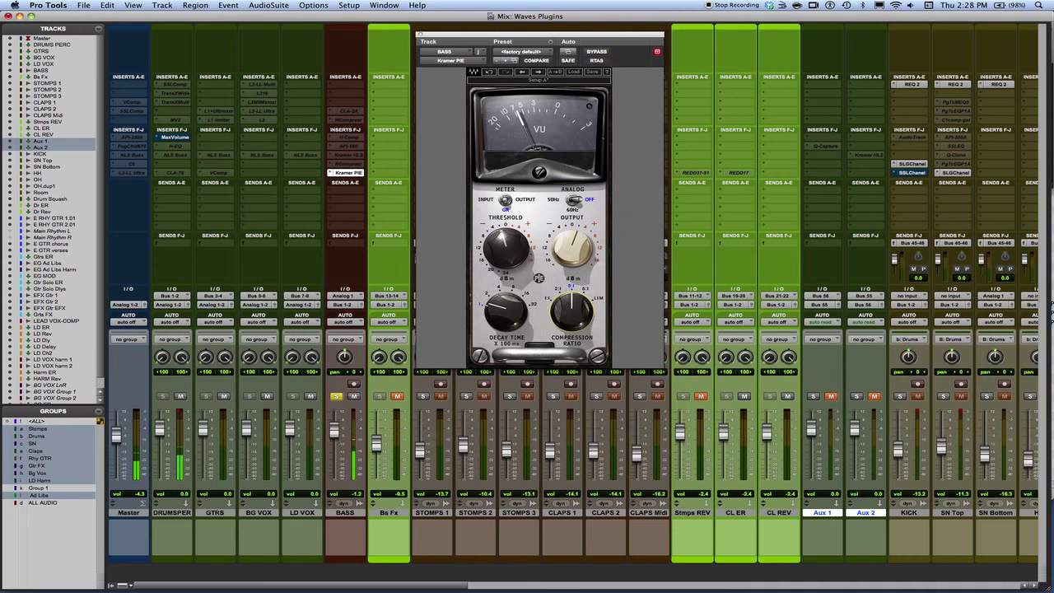
pyautogui.moveTo(505, 247); pyautogui.dragTo(505, 229)
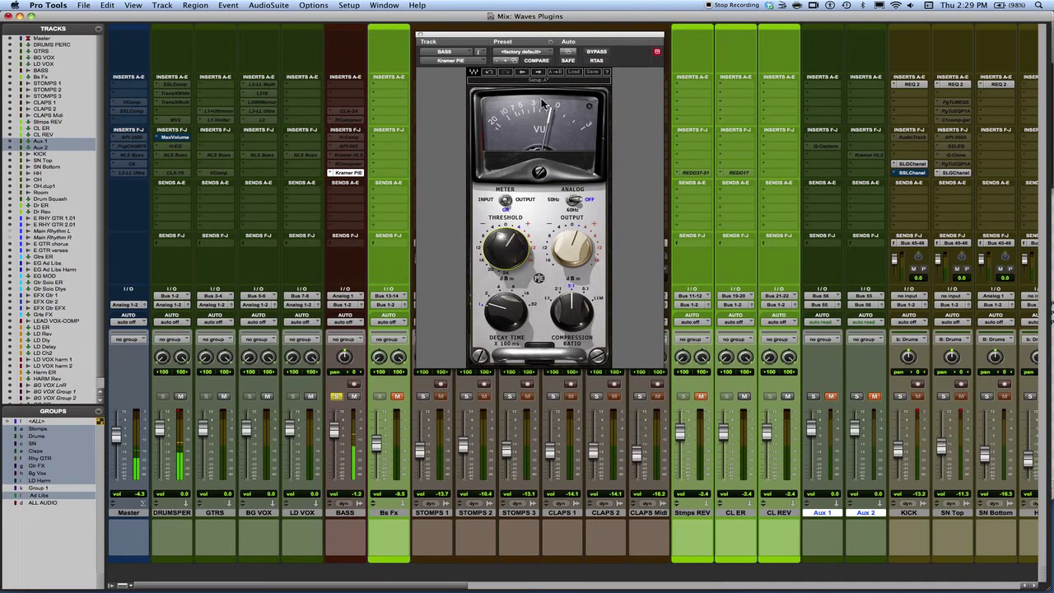
pyautogui.click(596, 52)
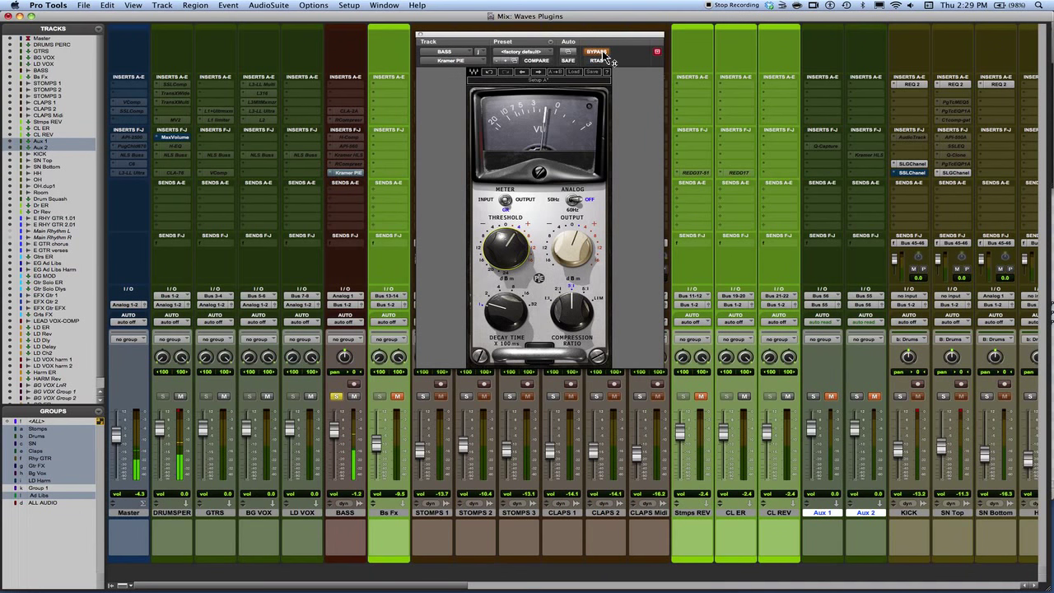
pyautogui.click(595, 52)
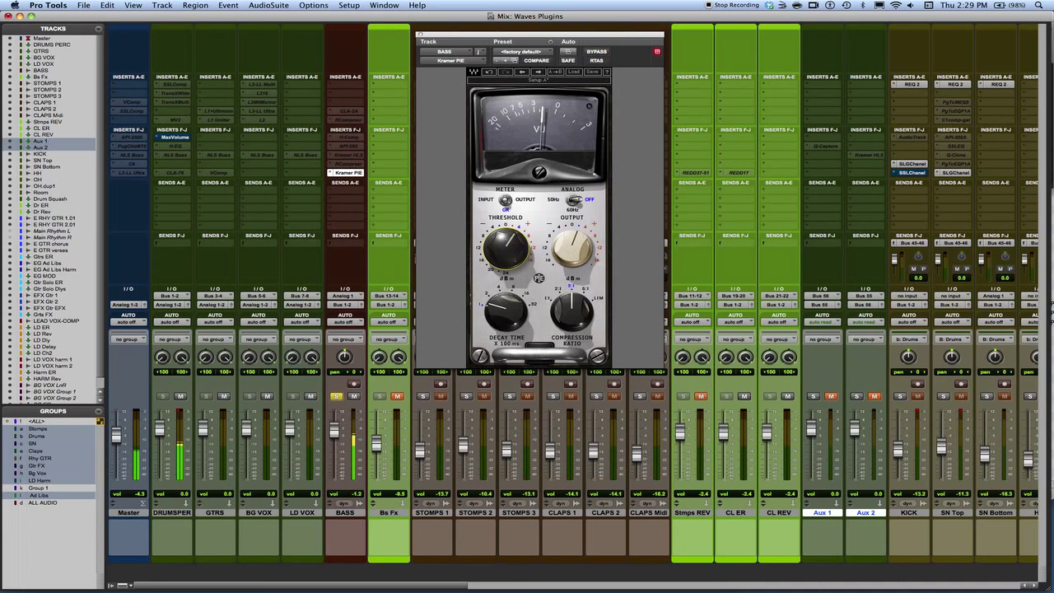
# - Set the compression ratio to LIM, fine-tune the threshold around +4 and compare the limited bass against bypass
pyautogui.click(602, 303)
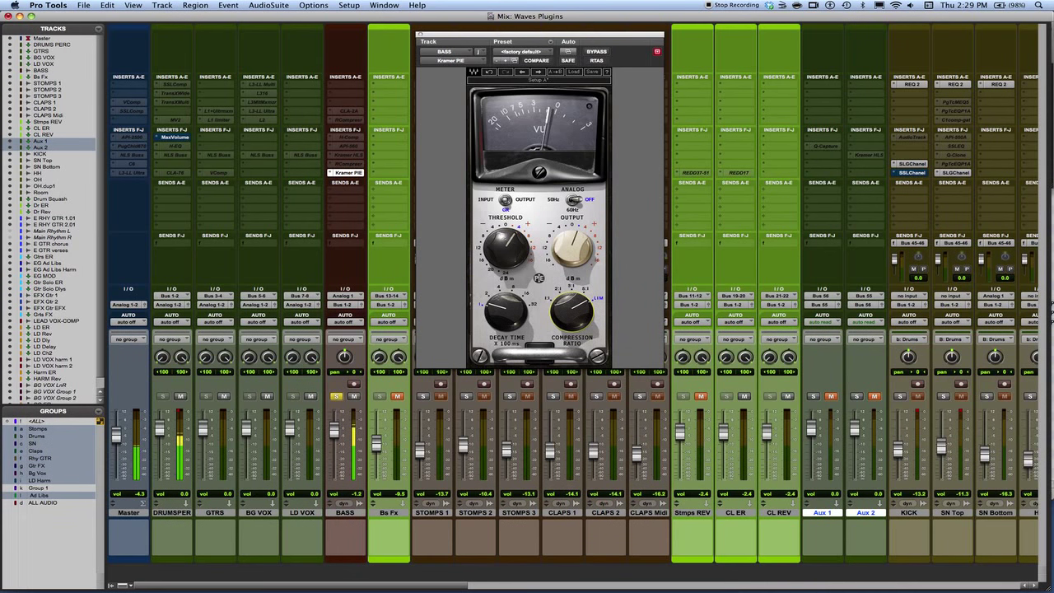
pyautogui.moveTo(515, 239)
pyautogui.mouseDown()
pyautogui.moveTo(515, 227)
pyautogui.moveTo(505, 262)
pyautogui.moveTo(506, 246)
pyautogui.mouseUp()
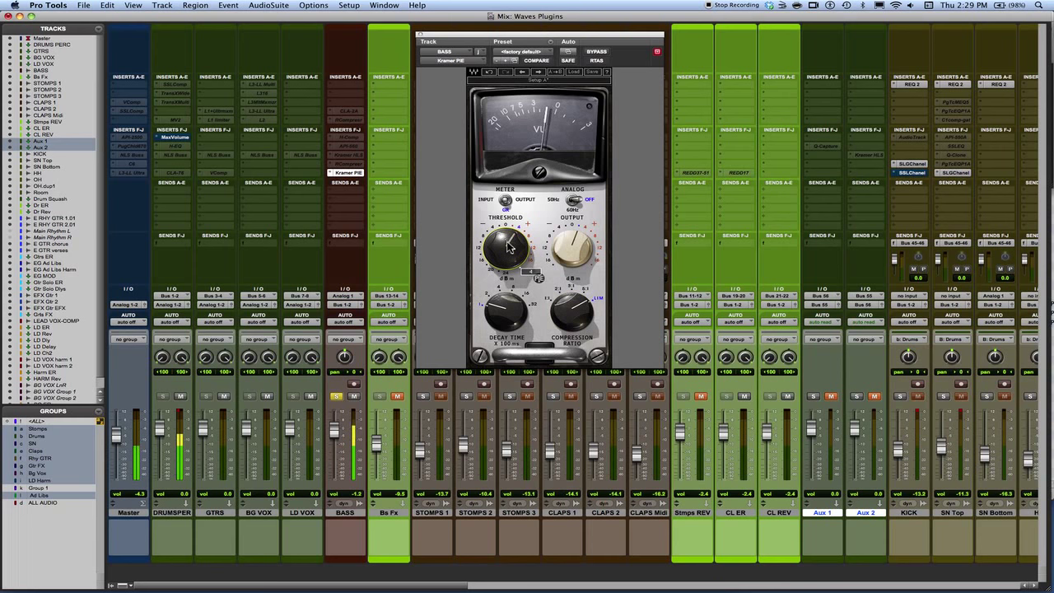
pyautogui.click(596, 52)
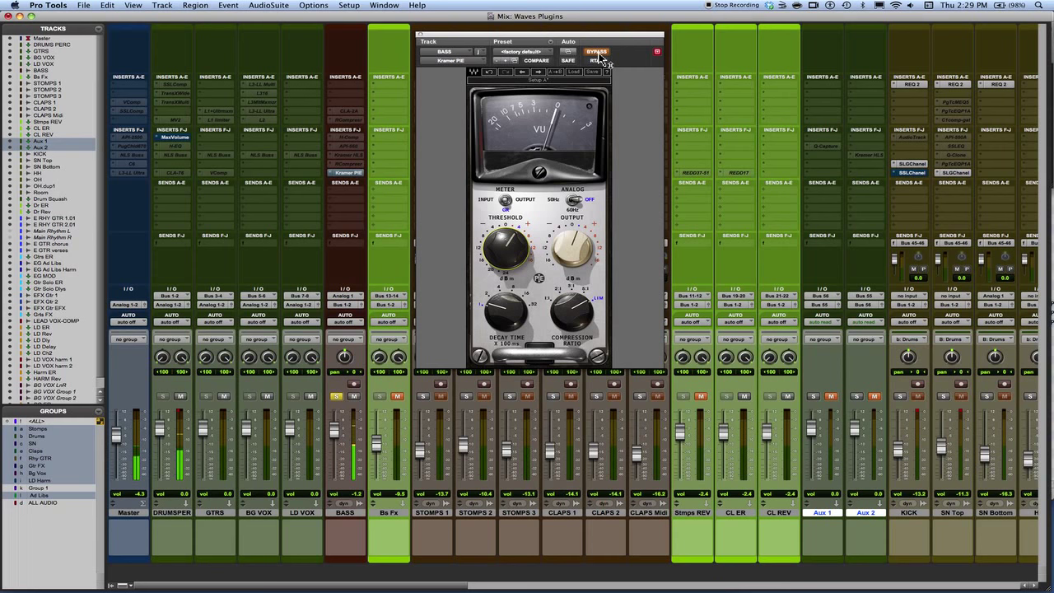
pyautogui.click(598, 54)
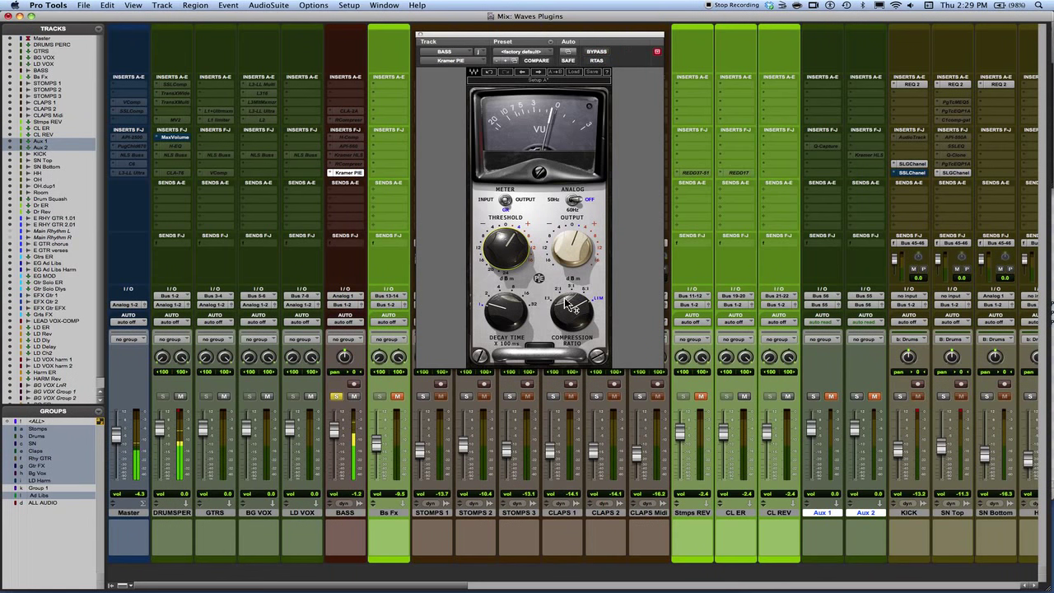
# - Set the compression ratio to 2:1 and lower the threshold to slightly below 0
pyautogui.moveTo(582, 292); pyautogui.dragTo(589, 329)
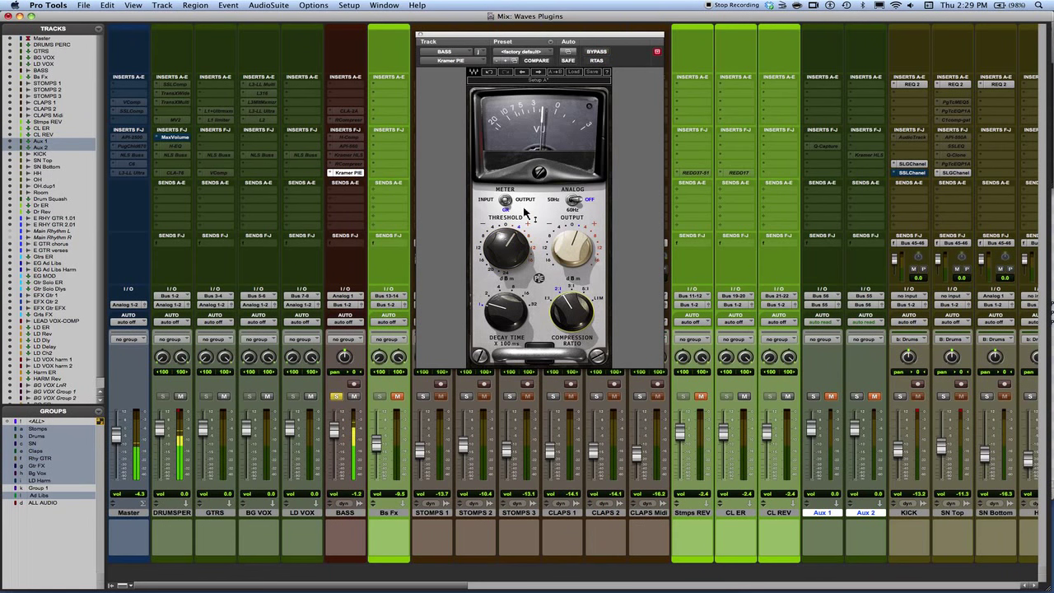
pyautogui.moveTo(508, 233); pyautogui.dragTo(503, 258)
pyautogui.moveTo(506, 247)
pyautogui.mouseDown()
pyautogui.moveTo(502, 274)
pyautogui.moveTo(500, 257)
pyautogui.mouseUp()
# - Raise the compressor's output to about 7.2 as make-up gain and compare the bass repeatedly with the plug-in bypassed and active
pyautogui.moveTo(575, 256); pyautogui.dragTo(555, 240)
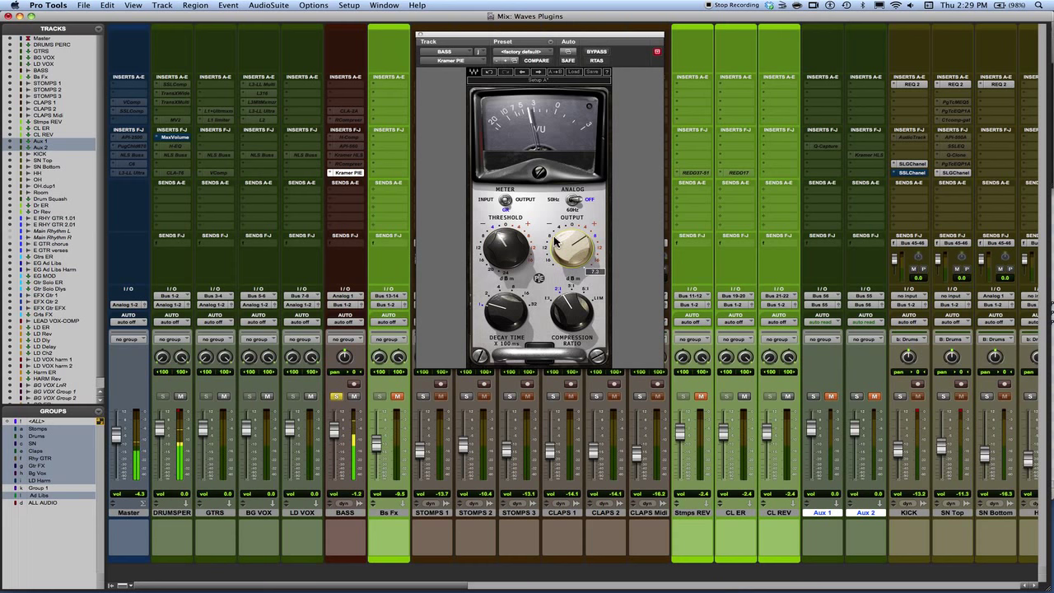
pyautogui.click(601, 53)
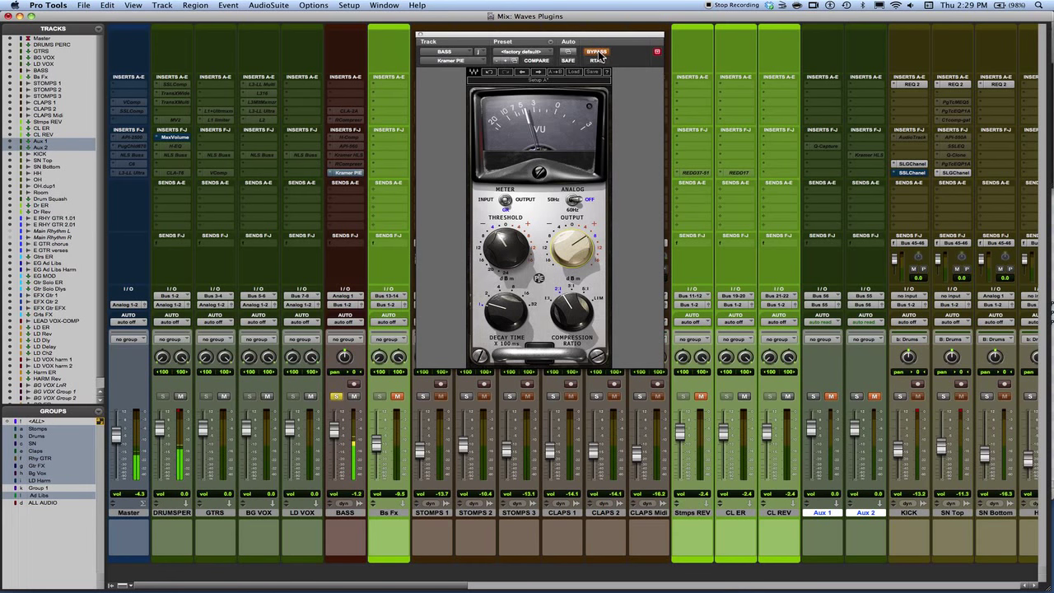
pyautogui.click(599, 53)
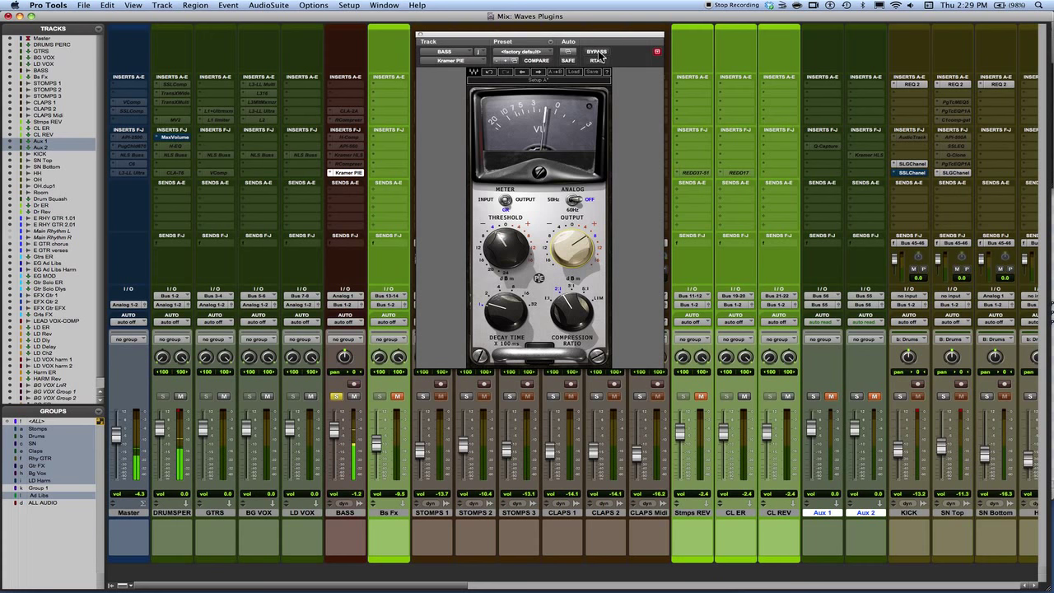
pyautogui.click(598, 53)
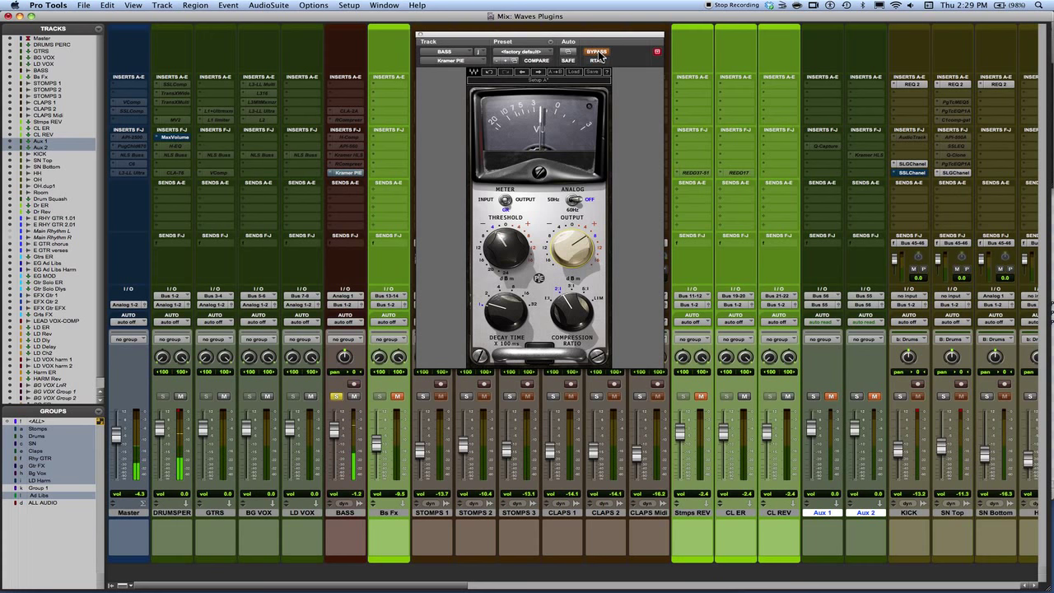
pyautogui.click(598, 52)
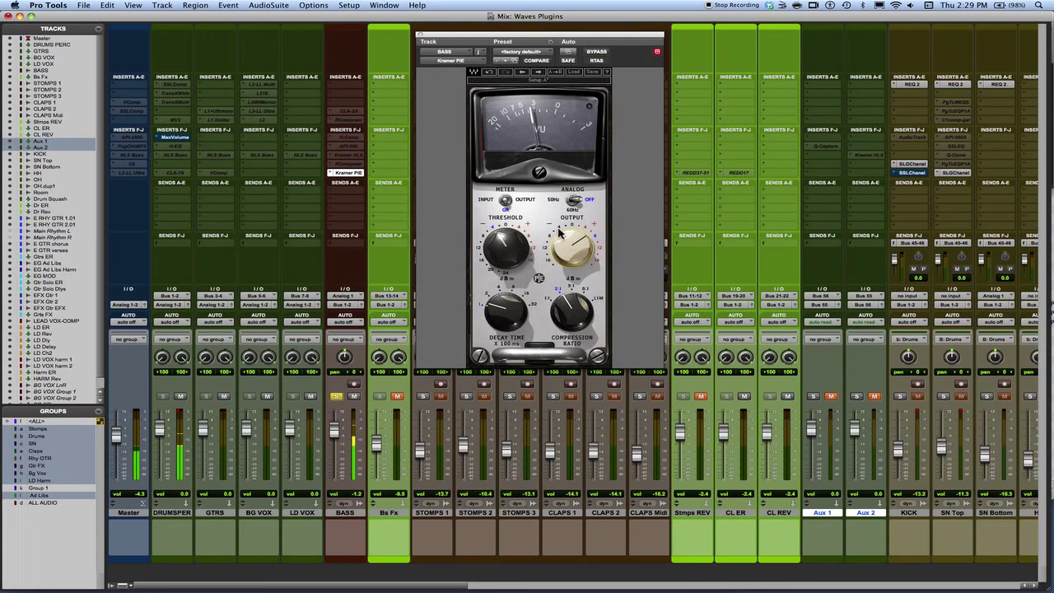
pyautogui.click(594, 53)
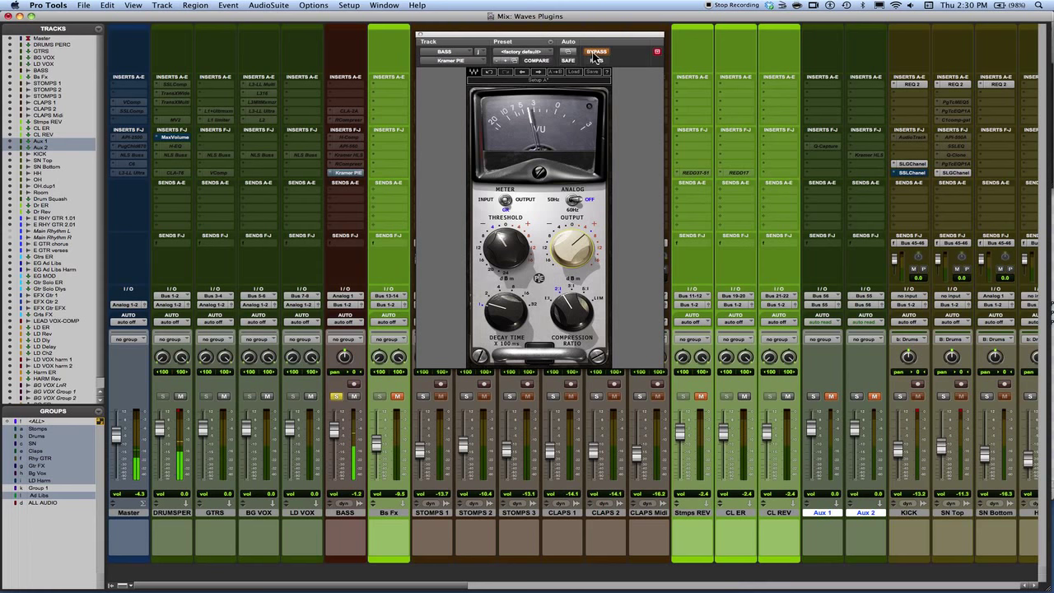
pyautogui.click(594, 53)
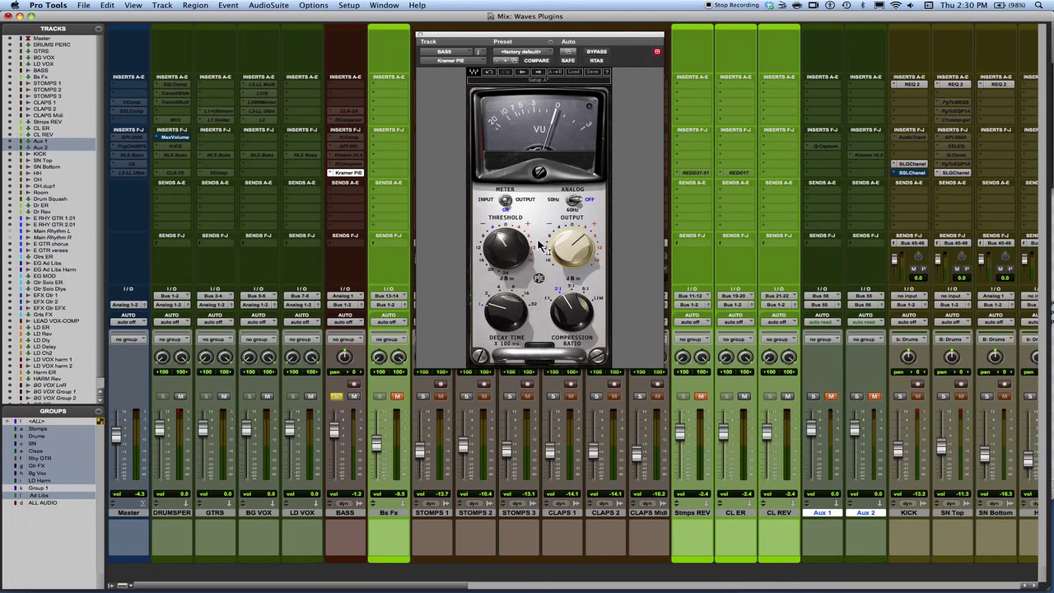
pyautogui.moveTo(515, 256)
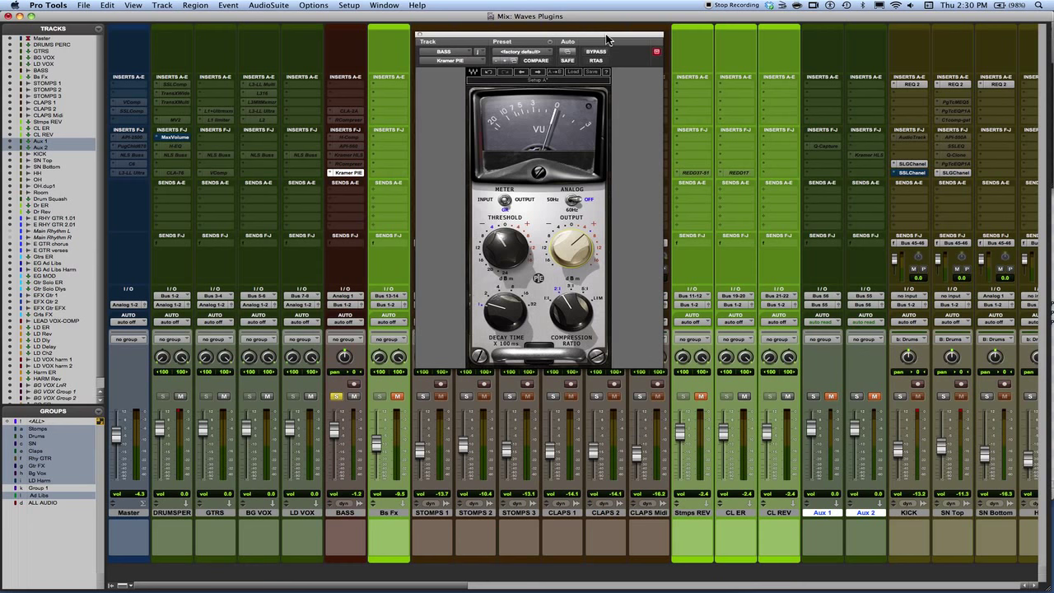
pyautogui.moveTo(607, 39); pyautogui.dragTo(596, 38)
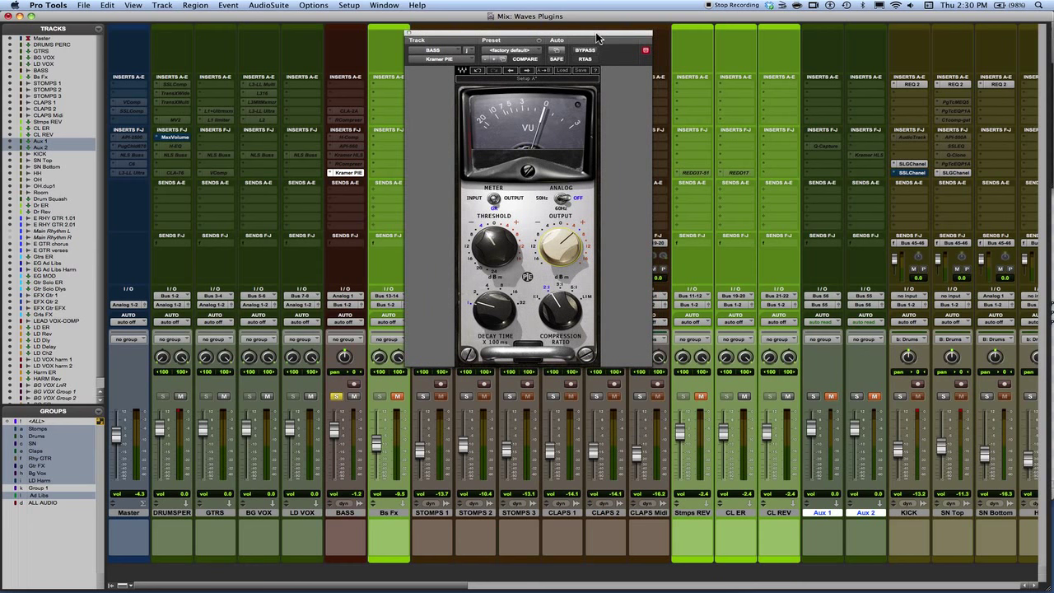